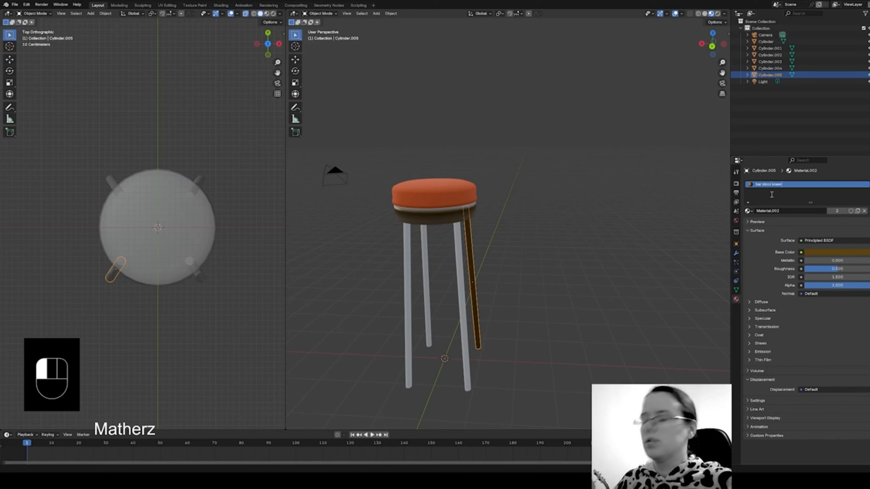
- Rename the brown leg's material as "bar stool lower wood" and assign it to the leg at the −X, +Y corner
text(ood)
click(772, 195)
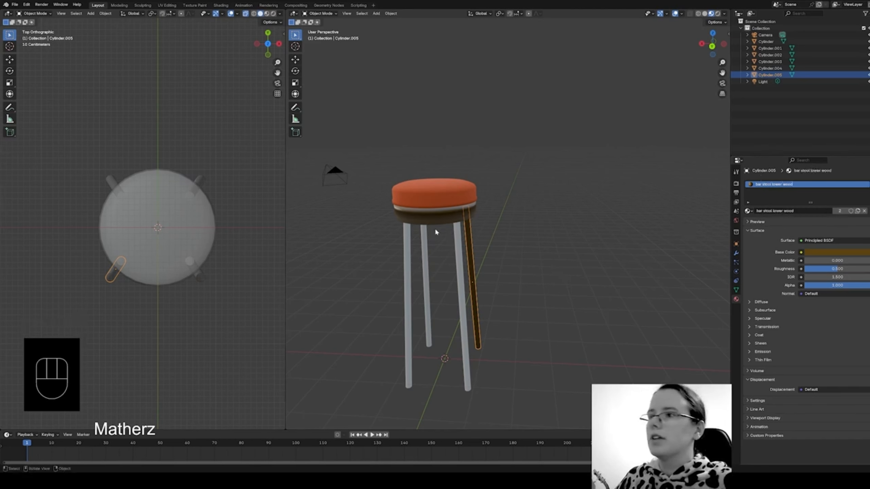
click(459, 238)
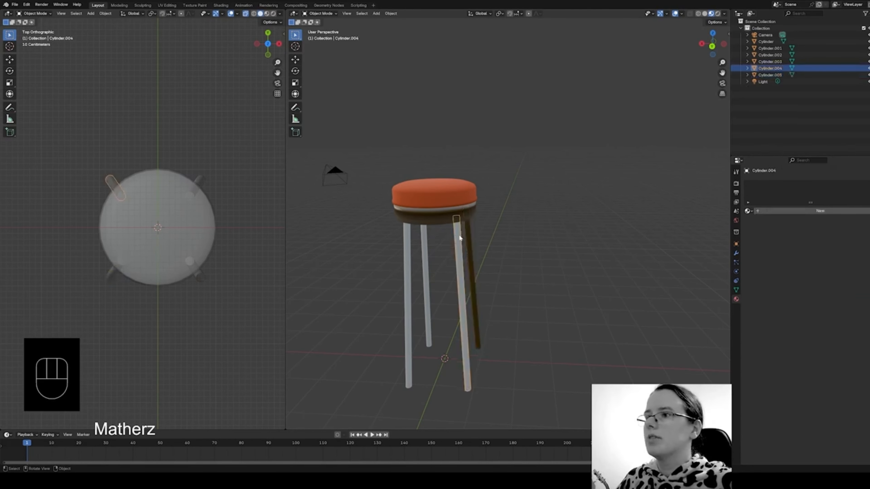
click(754, 213)
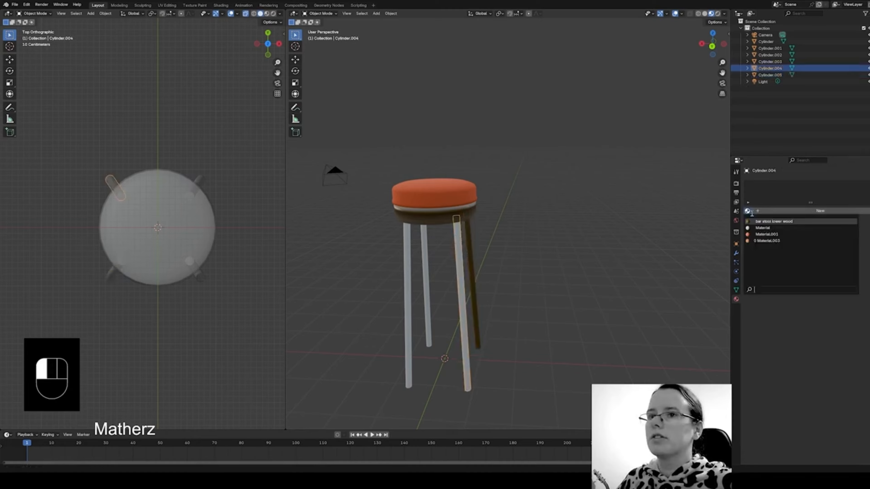
click(799, 222)
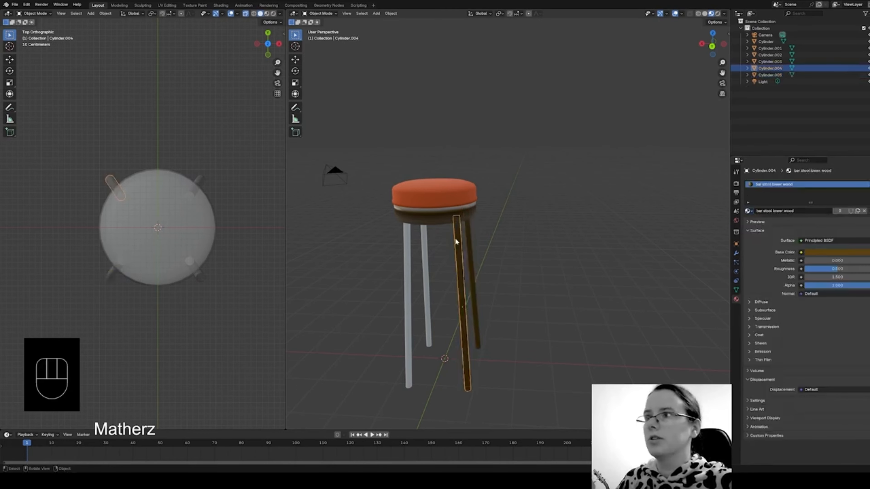
- Assign the bar stool lower wood material to the two remaining grey legs
click(411, 234)
click(749, 211)
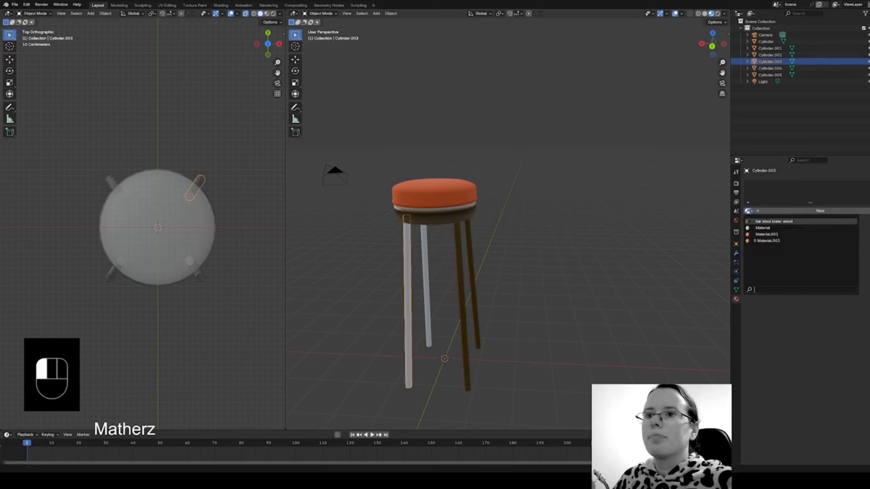
click(762, 222)
click(425, 242)
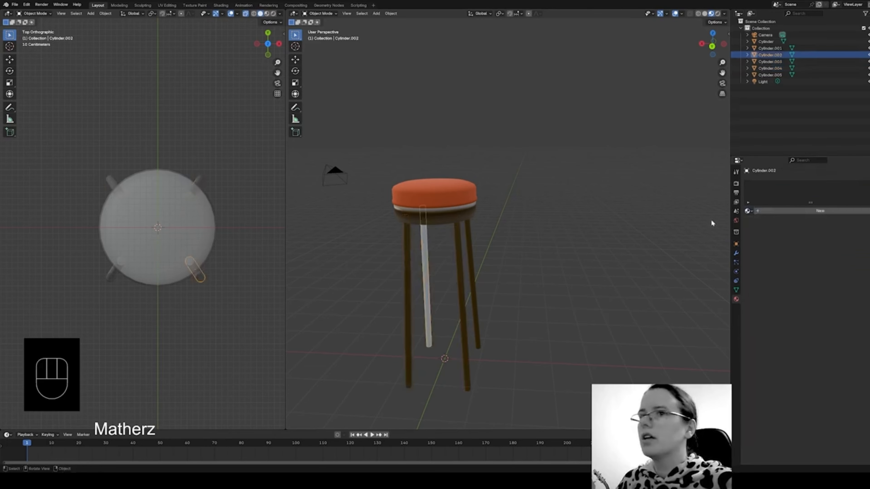
click(749, 211)
click(763, 223)
- Select the two legs on the +Y side of the stool and move them slightly outward along Y
middle_drag(340, 331, 516, 305)
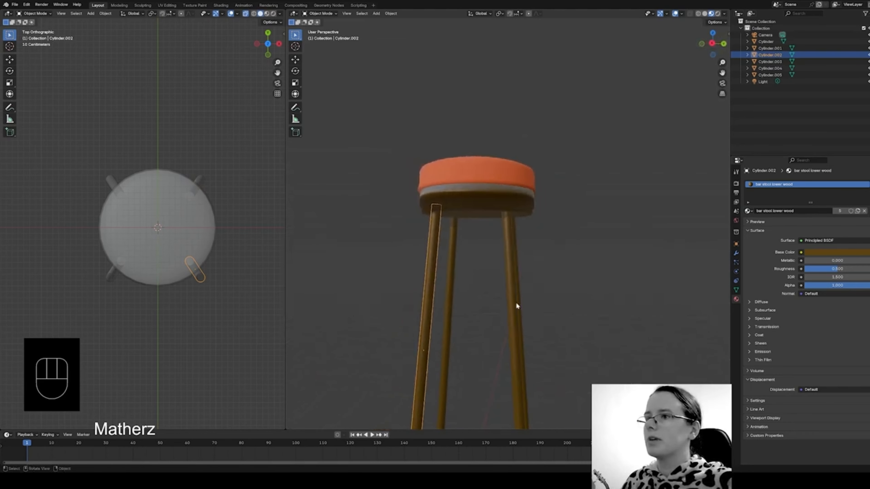
click(506, 258)
shift+click(516, 255)
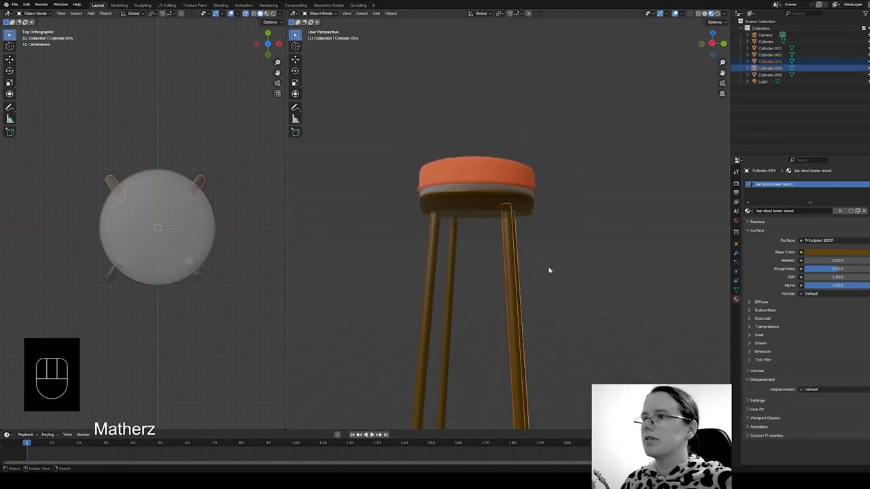
key(g)
key(y)
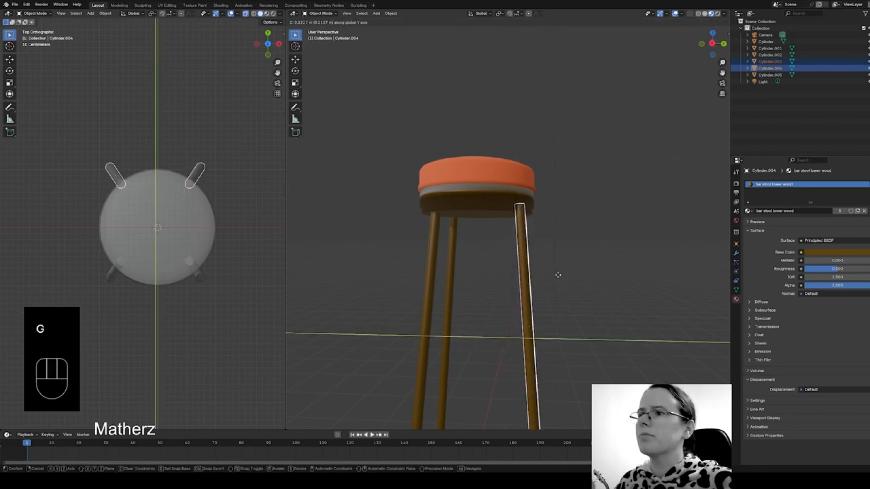
click(550, 274)
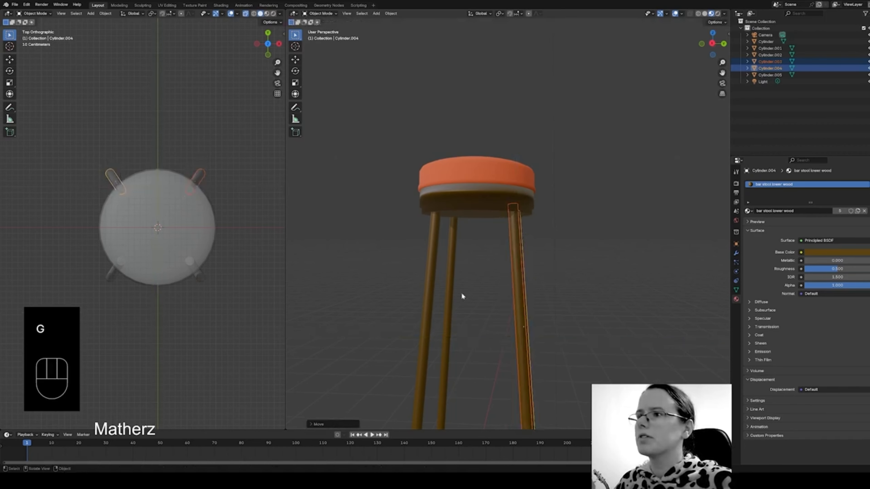
- Select the two legs on the −Y side and move them outward along Y
middle_drag(462, 292, 565, 295)
click(569, 245)
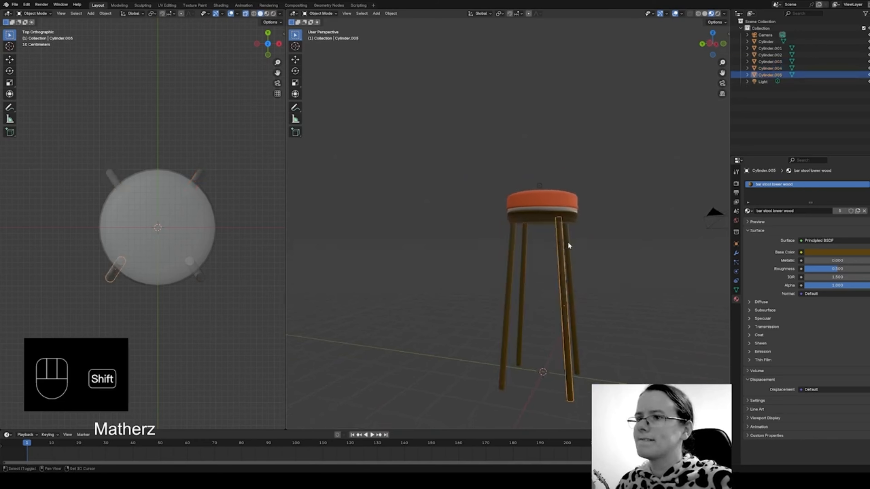
shift+click(572, 253)
middle_drag(572, 254, 594, 281)
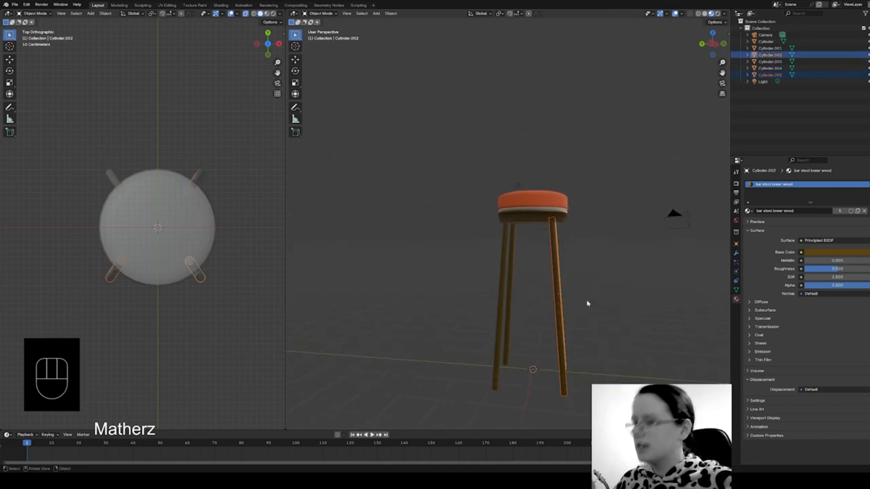
key(g)
click(592, 302)
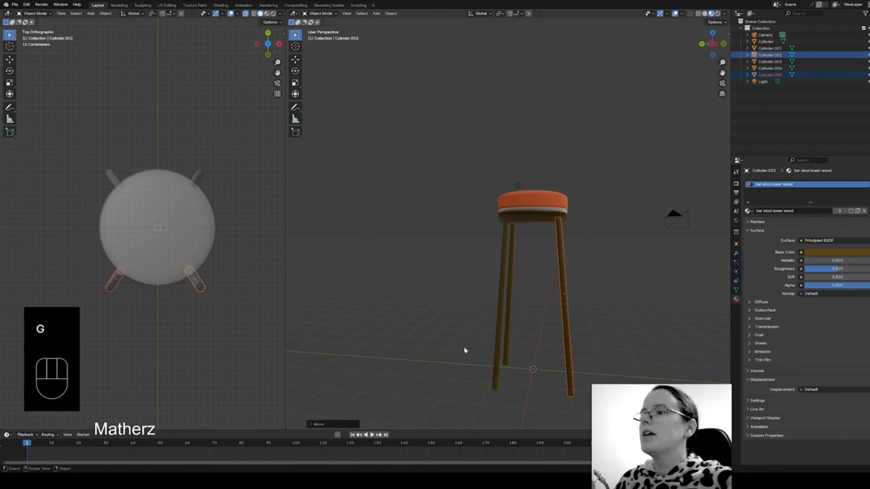
- Move the −Y pair of legs back inward along Y under the seat base, and deselect them
middle_drag(464, 350, 463, 304)
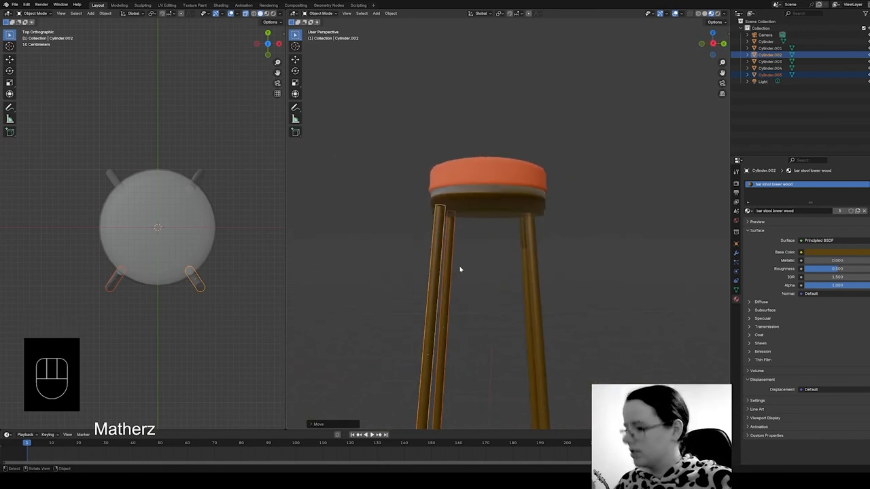
key(g)
key(y)
click(465, 269)
middle_drag(472, 317, 622, 341)
scroll(494, 325, down, 3)
click(634, 309)
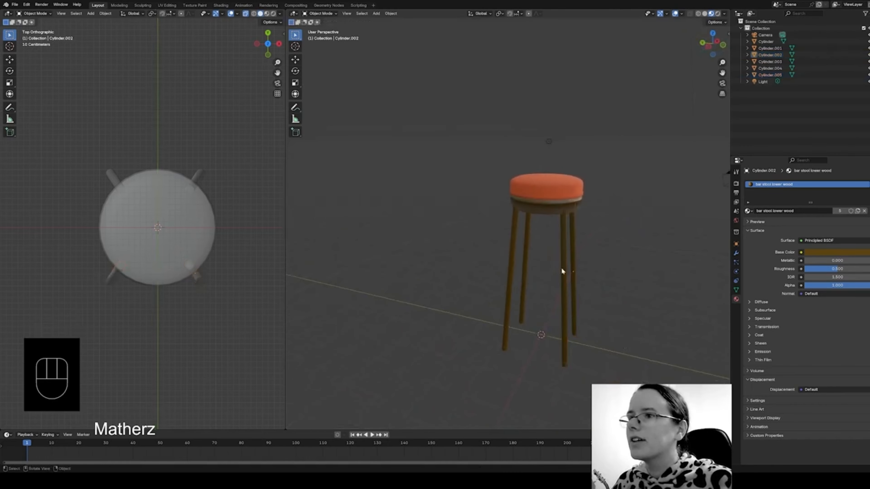
- Nudge the two legs on the −X side individually along Y to even out their placement under the seat
click(567, 222)
key(g)
middle_click(606, 267)
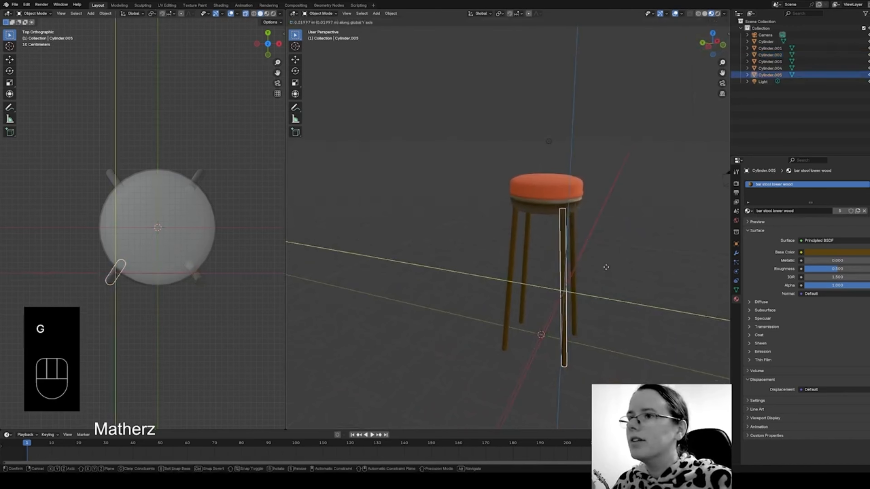
click(606, 268)
click(513, 218)
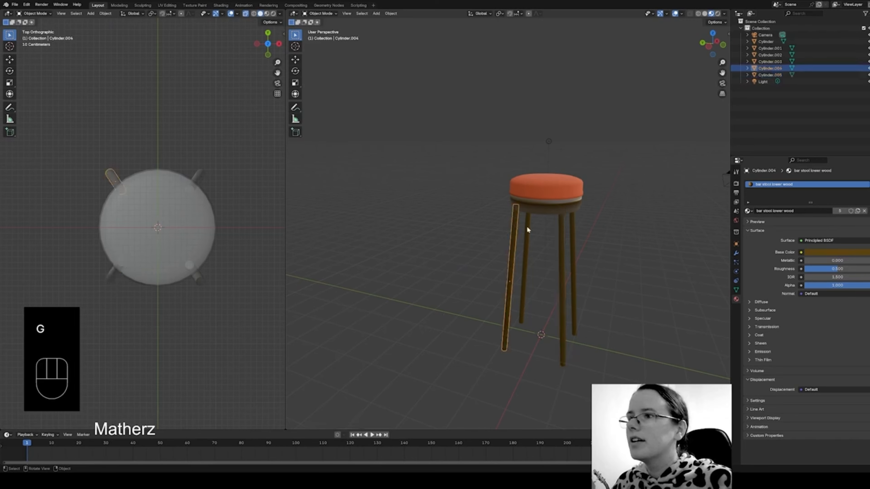
key(g)
middle_click(496, 254)
click(472, 273)
- Add a mesh cylinder and rotate it 90 degrees about the Y axis
middle_drag(472, 274, 654, 307)
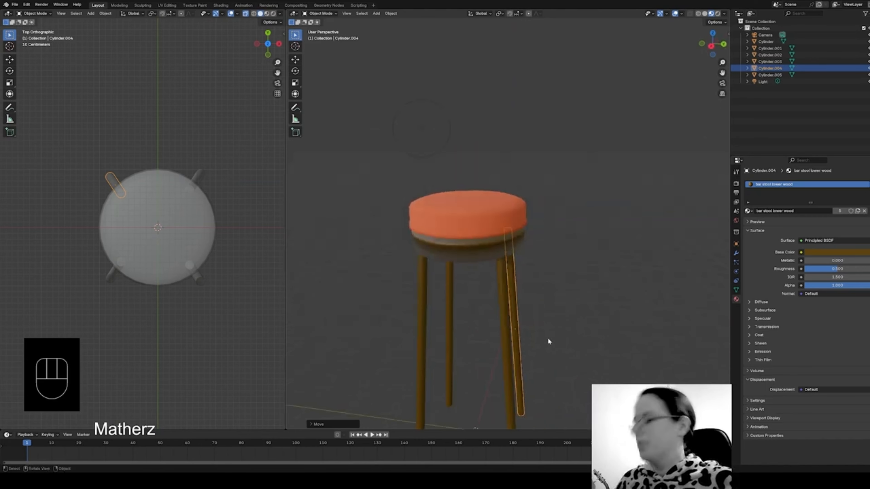
shift+middle_drag(548, 342, 538, 191)
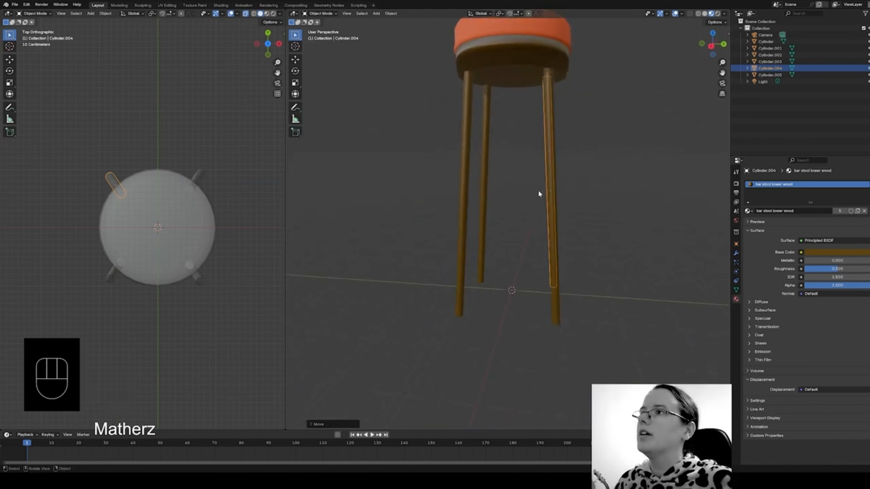
click(377, 14)
mouse_move(387, 21)
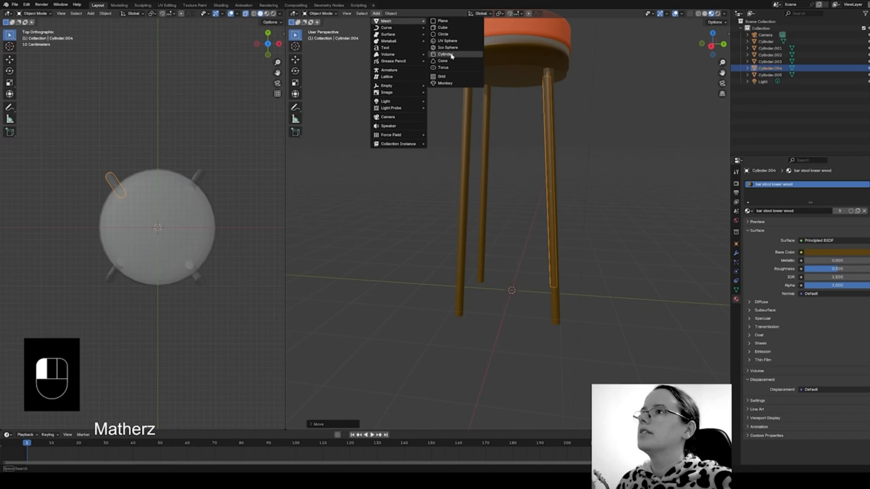
click(444, 54)
key(r)
key(y)
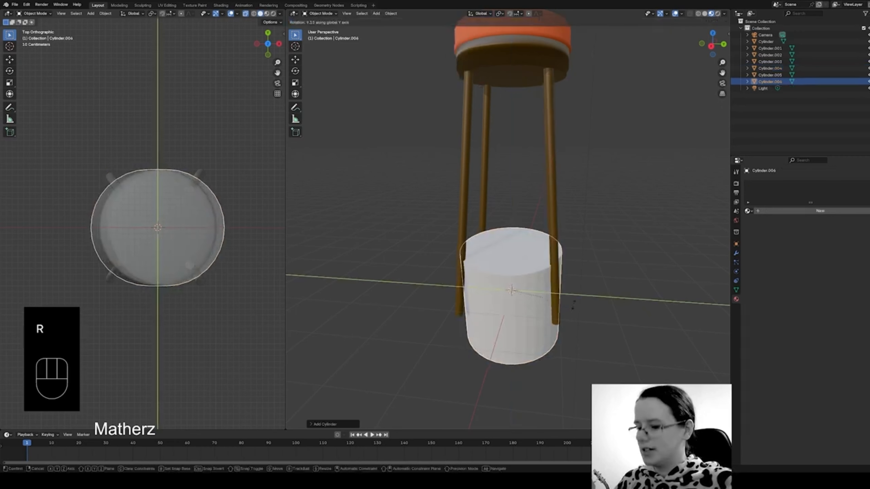
text(90)
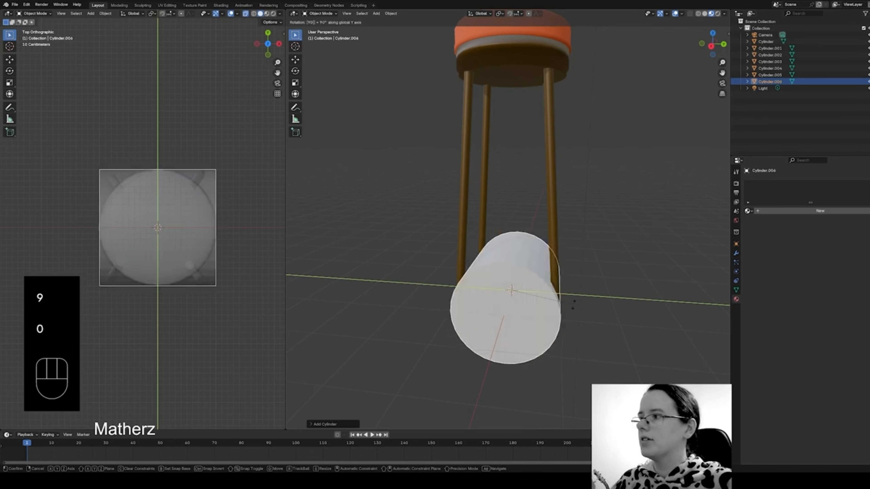
key(Return)
- Scale the new cylinder down and stretch it along X into a thin bar
key(s)
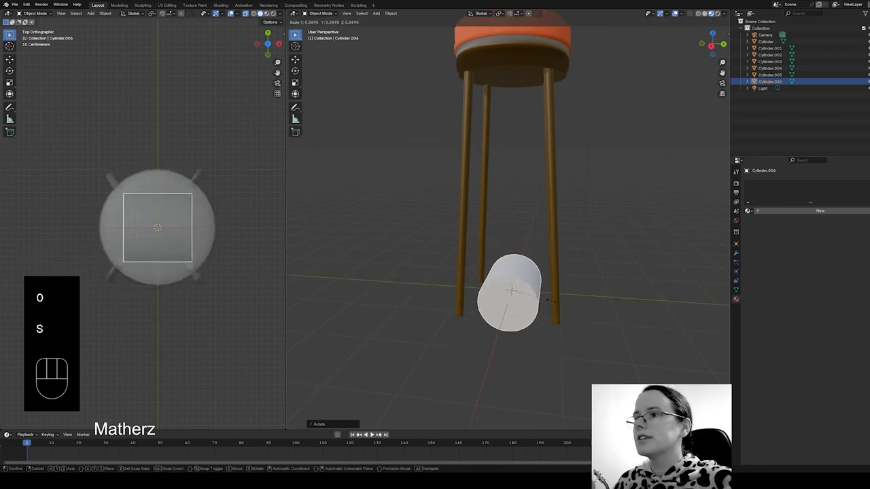
click(518, 293)
key(s)
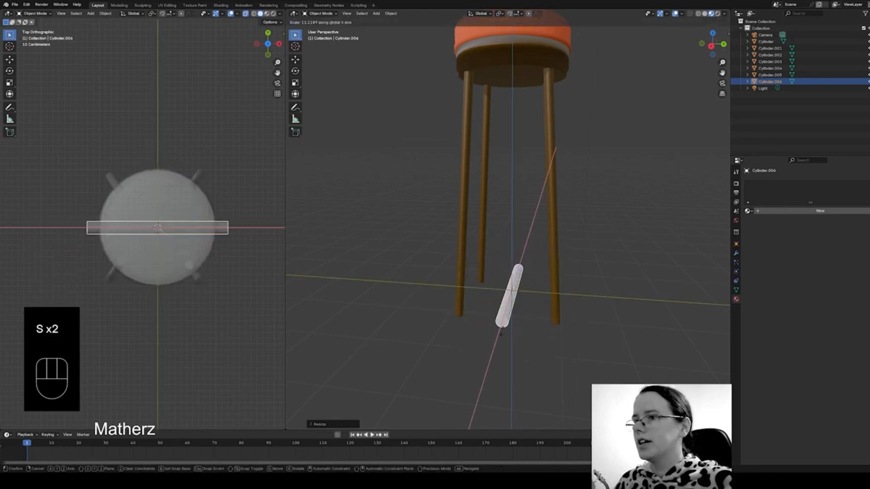
click(530, 304)
- Move the bar along Y to the +Y pair of legs and resize it to span the gap between them
key(g)
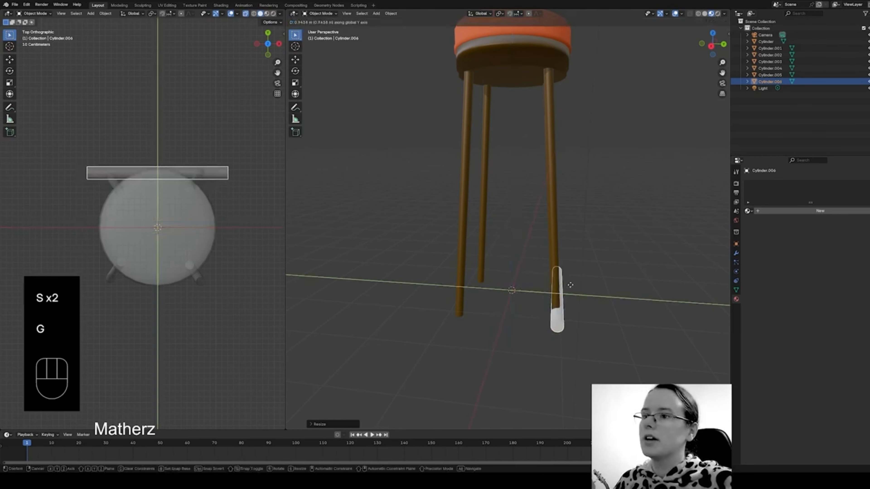
click(612, 342)
middle_drag(613, 342, 487, 321)
key(s)
key(x)
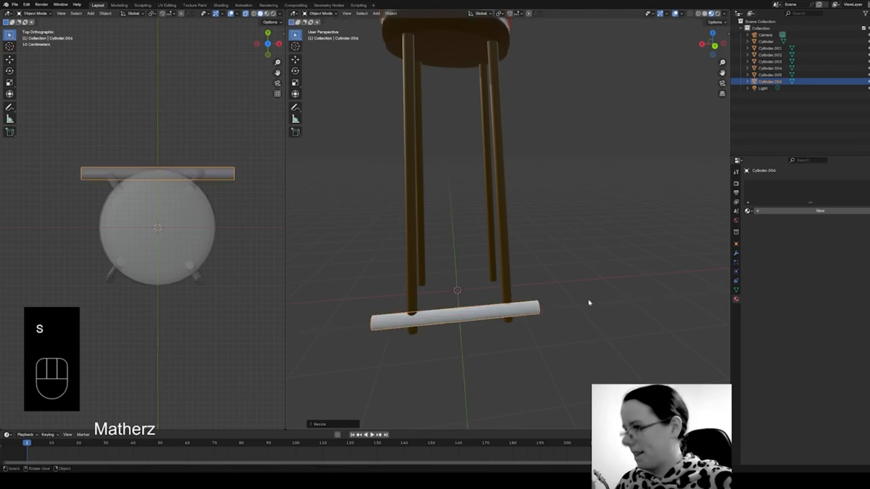
click(582, 301)
key(s)
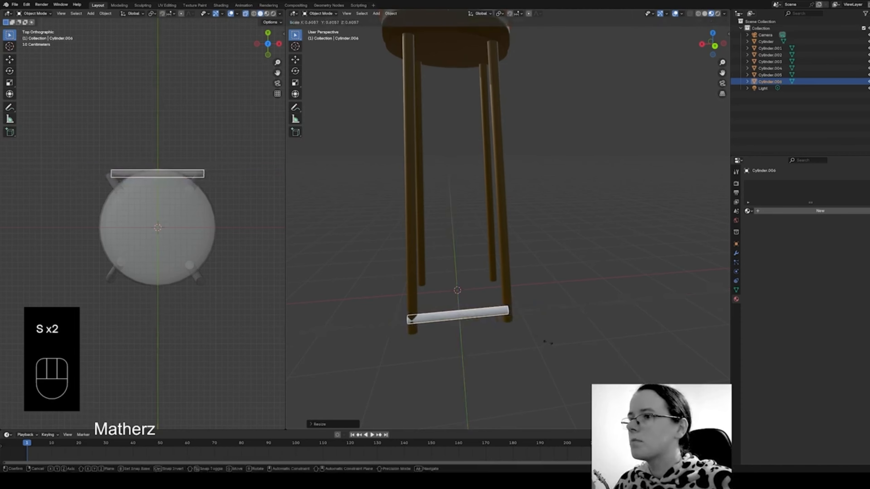
click(546, 341)
- Raise the crossbar along Z to the lower part of the legs
key(g)
key(z)
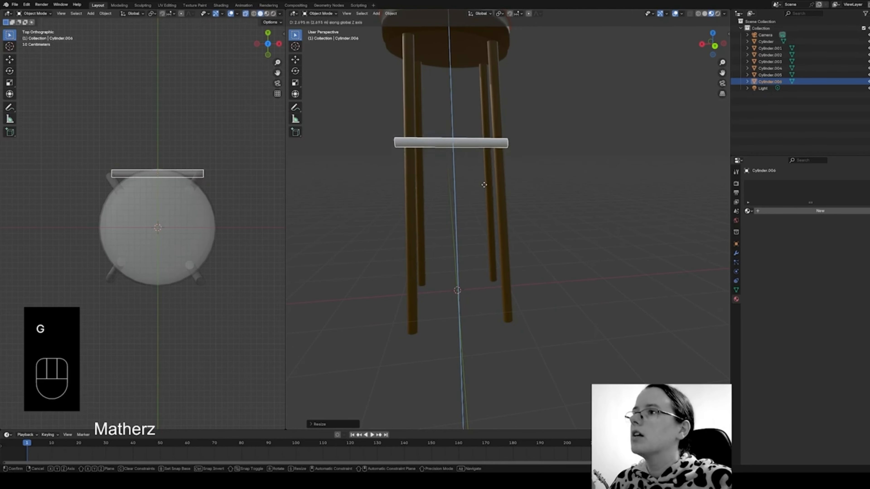
click(494, 300)
- Shift the crossbar inward along Y into the legs and slightly toward −X so its ends meet both legs
middle_drag(476, 381, 529, 384)
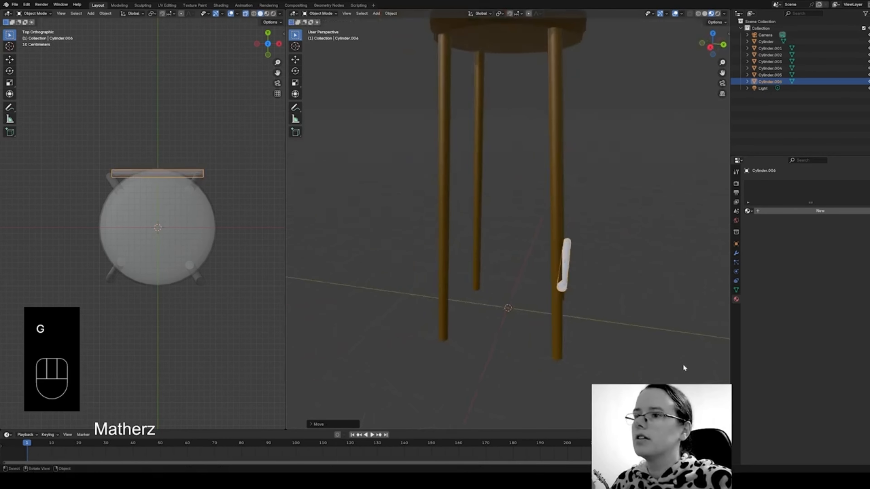
key(g)
middle_drag(684, 364, 563, 344)
click(675, 361)
key(g)
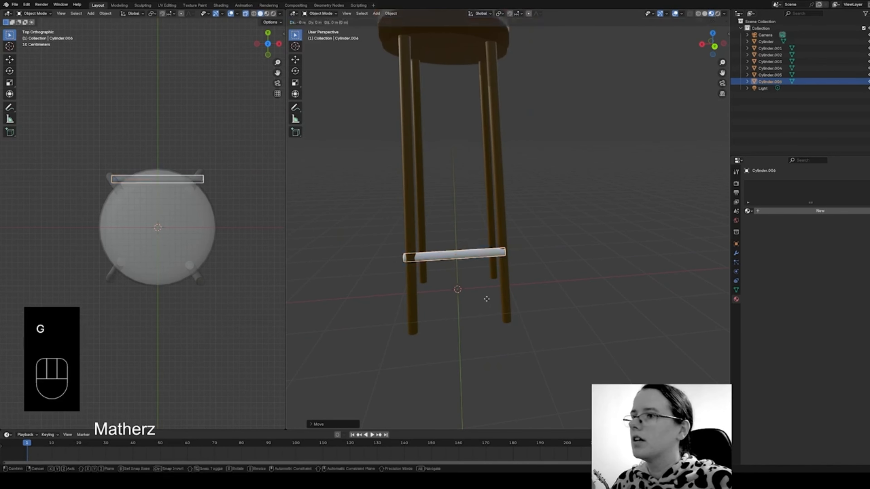
middle_drag(486, 297, 471, 215)
click(490, 297)
- Nudge the leg at the −X, +Y corner along Y to line it up with the crossbar's end
click(462, 216)
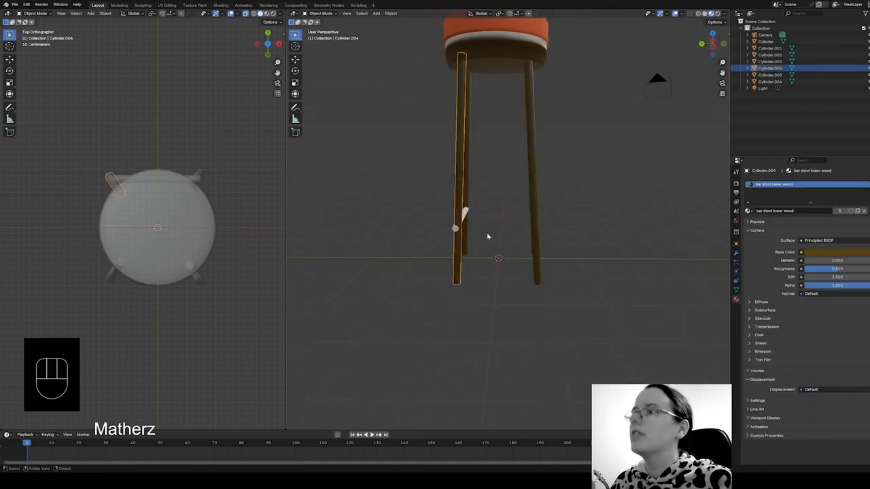
key(g)
middle_drag(485, 234, 483, 234)
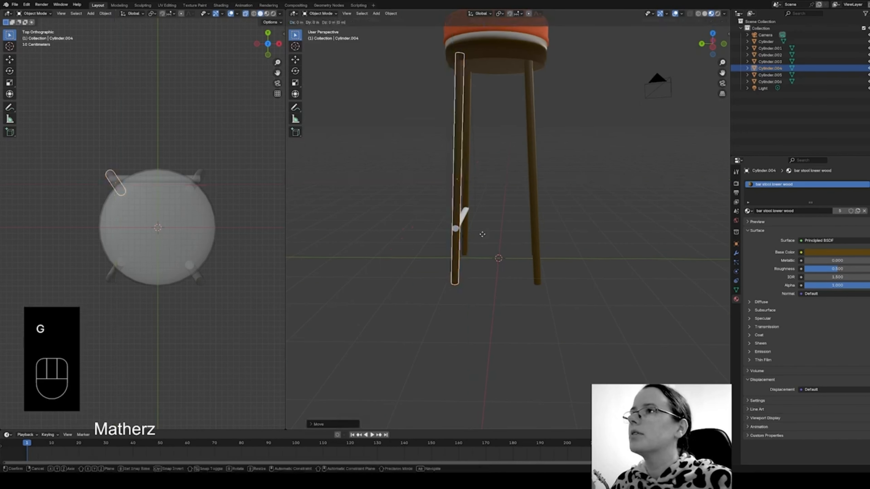
click(484, 234)
click(485, 235)
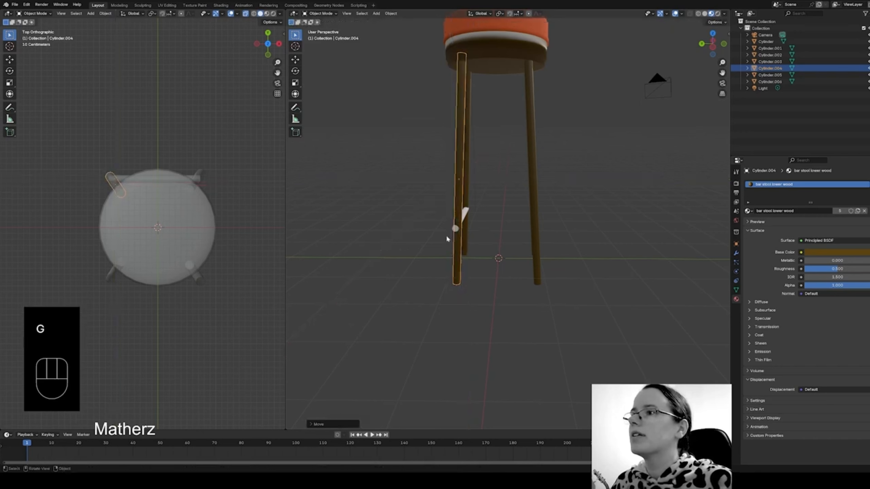
- Move the crossbar slightly inward along Y so it sits inside the leg
click(456, 230)
key(g)
middle_drag(474, 248, 538, 261)
click(475, 247)
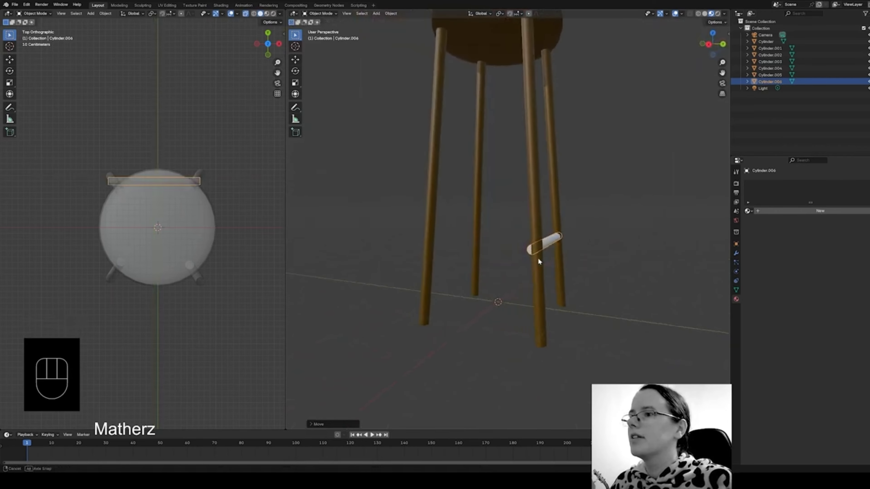
- Nudge the leg at the +X, +Y corner along Y to line it up with the crossbar
click(536, 212)
middle_drag(536, 213, 598, 309)
key(g)
click(596, 309)
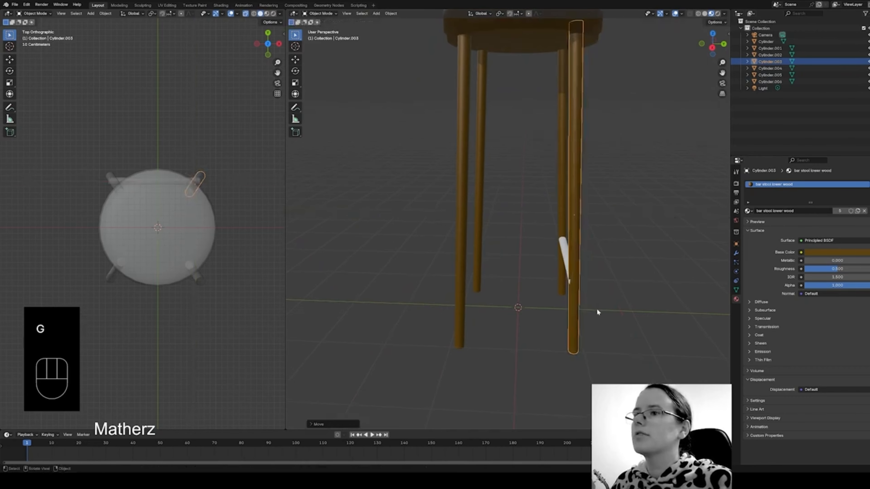
- Assign the existing "bar stool lower wood" material to the white crossbar between the +Y legs
click(564, 253)
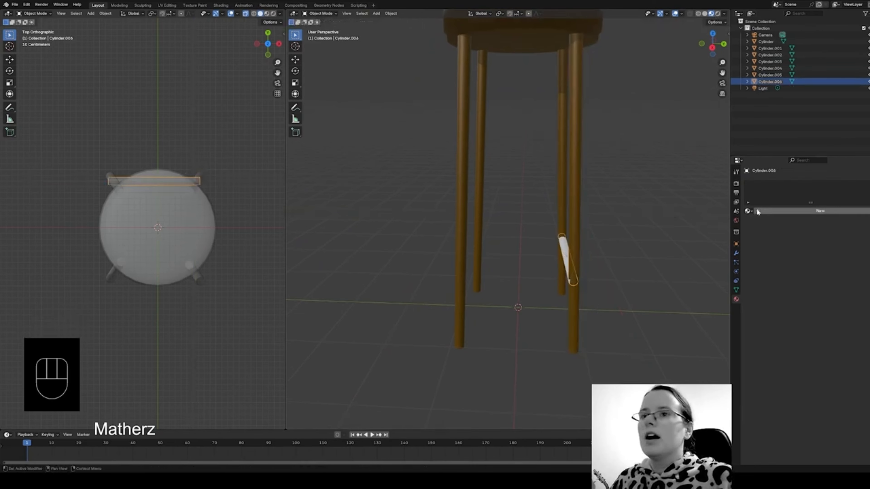
click(747, 211)
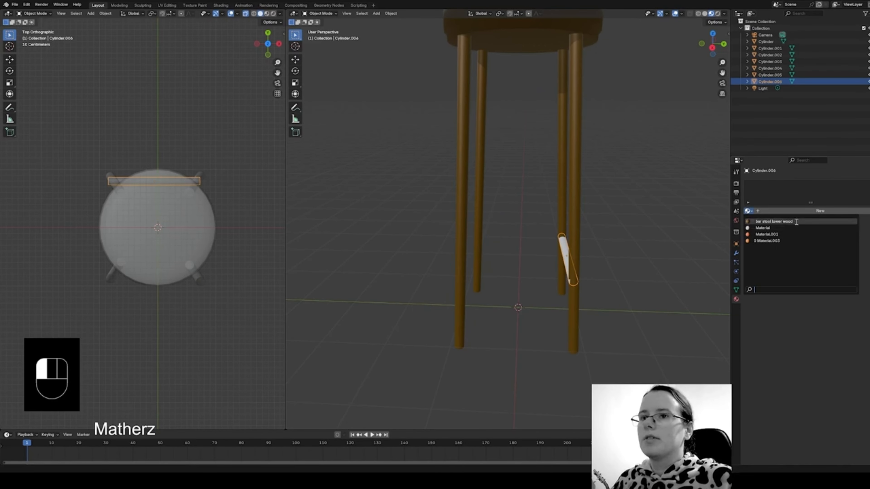
click(774, 222)
- Duplicate the crossbar along Y and place the copy between the two legs on the −Y side
key(shift)
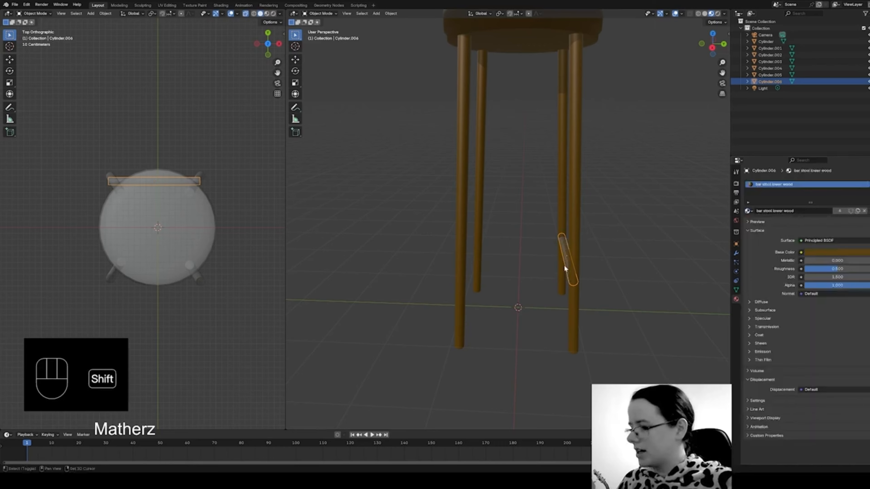
key(shift+d)
key(y)
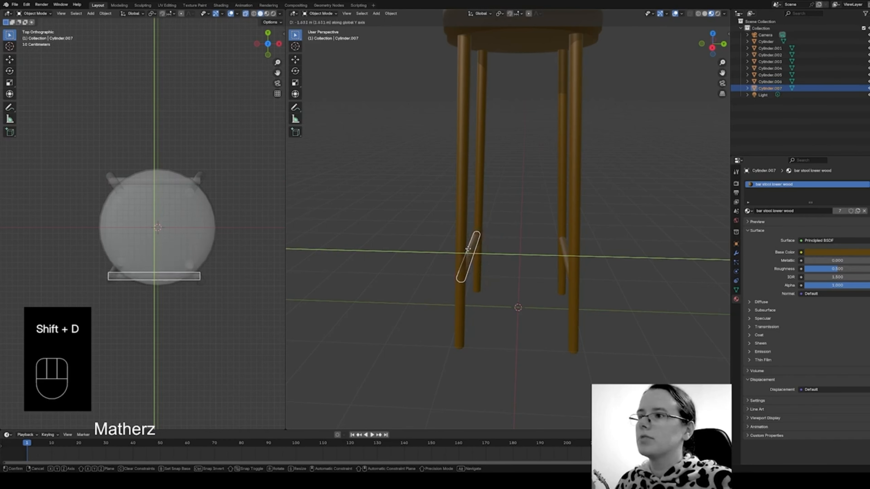
click(469, 250)
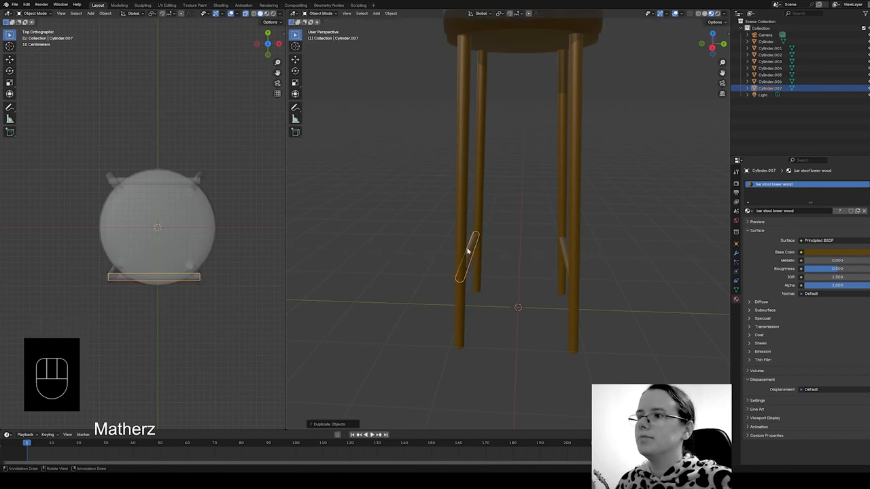
- Nudge the leg at the −X, −Y corner along Y to line it up with the copied crossbar's end
click(480, 221)
middle_drag(434, 264, 593, 265)
scroll(520, 222, up, 3)
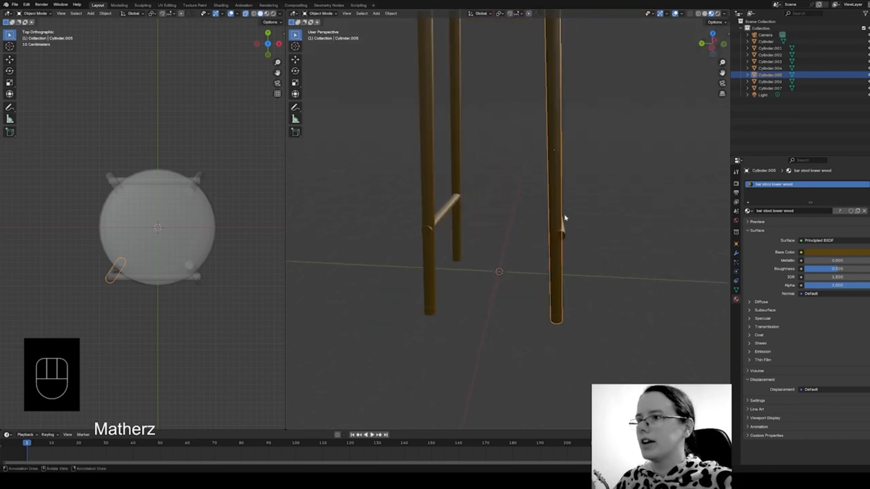
key(g)
middle_click(569, 224)
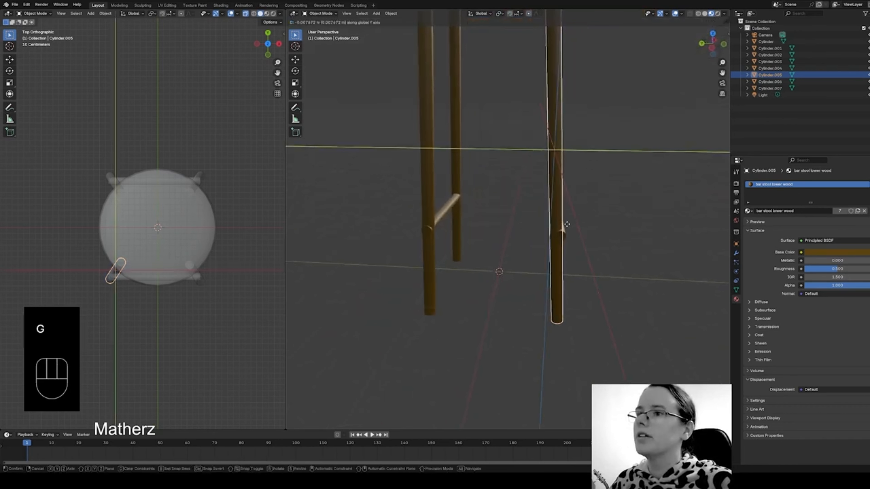
click(567, 223)
scroll(565, 219, down, 4)
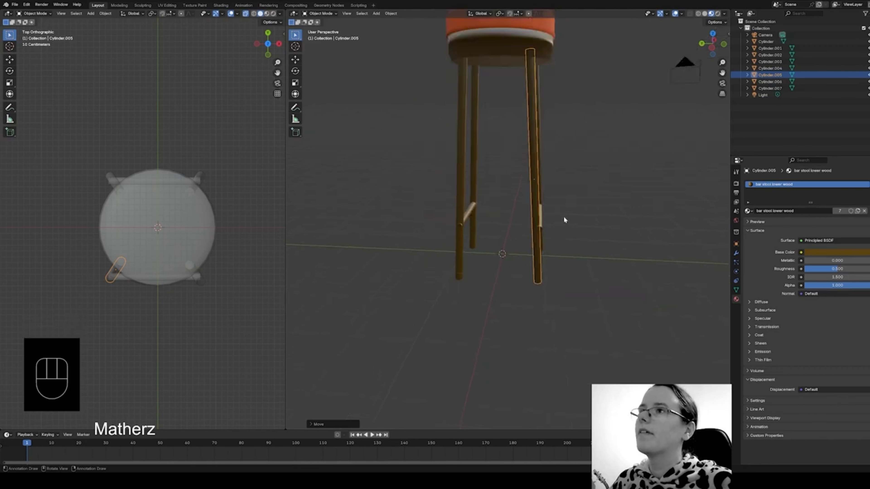
key(g)
middle_click(554, 203)
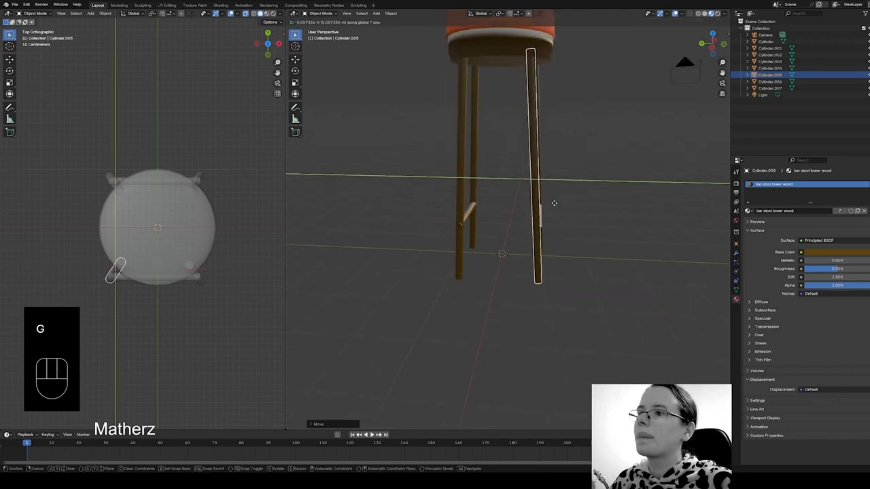
click(566, 197)
- Move the −Y crossbar slightly inward along Y so its ends sit inside the legs
middle_drag(566, 198, 535, 247)
click(553, 234)
key(g)
click(616, 251)
key(g)
middle_click(536, 250)
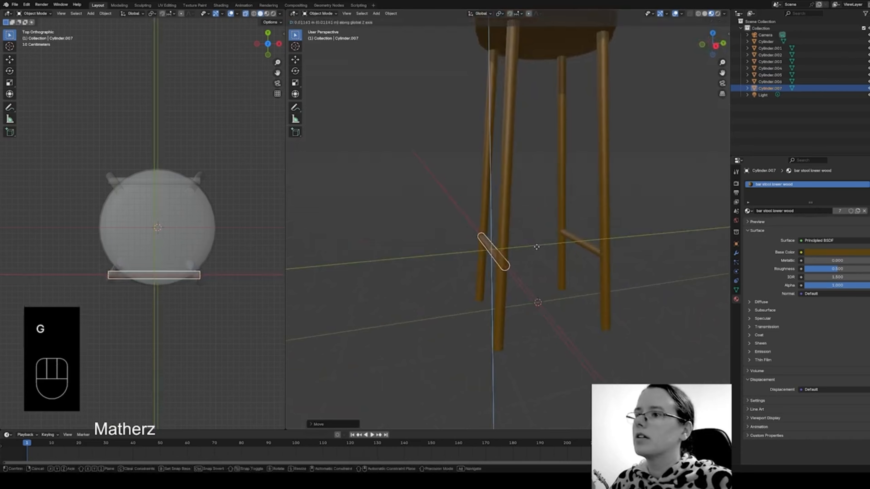
click(538, 246)
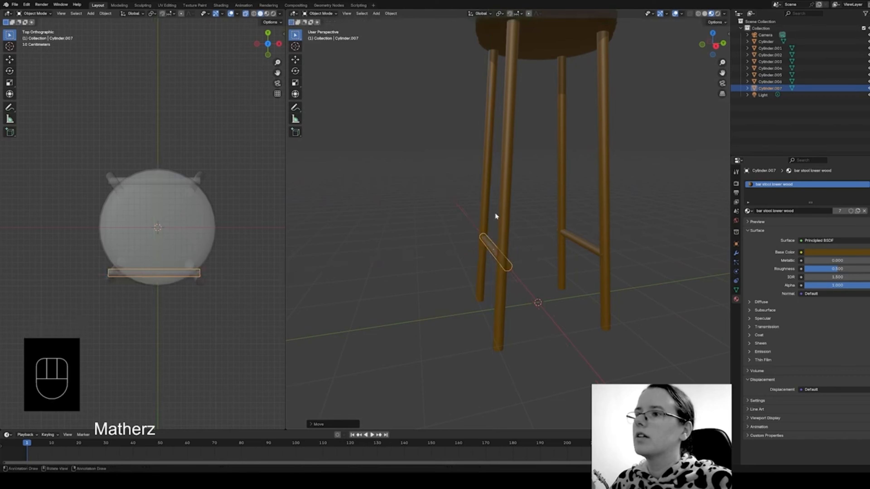
- Nudge the leg at the +X, −Y corner slightly inward along Y to meet the crossbar, and deselect it
click(502, 210)
middle_drag(550, 249, 537, 251)
key(g)
middle_click(538, 251)
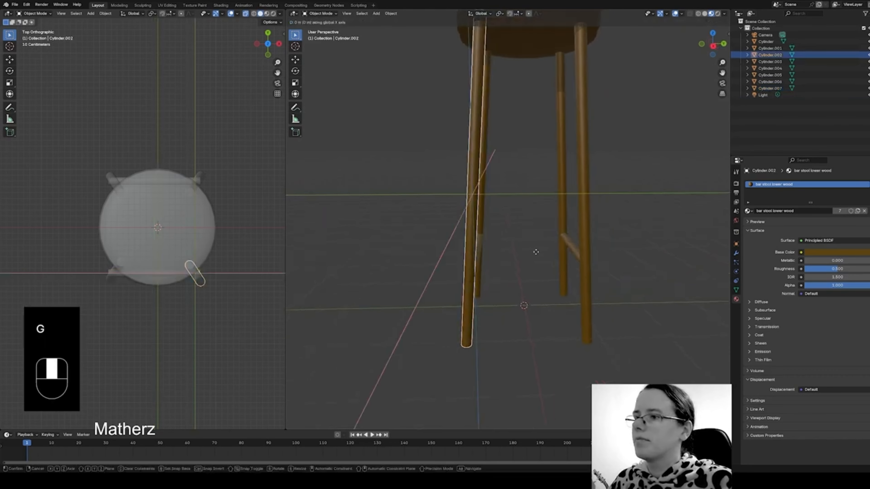
click(542, 250)
click(401, 274)
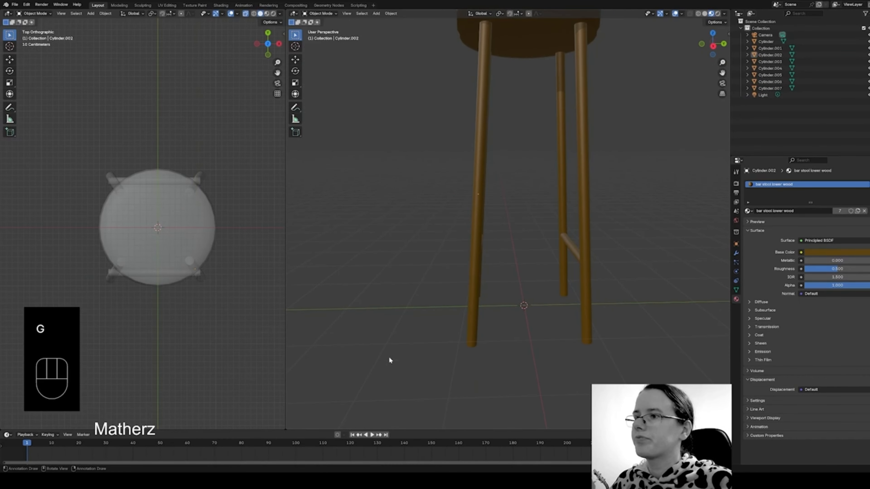
- Duplicate both crossbars in place and rotate the copies 90° around Z to span the other two sides
middle_drag(389, 358, 547, 348)
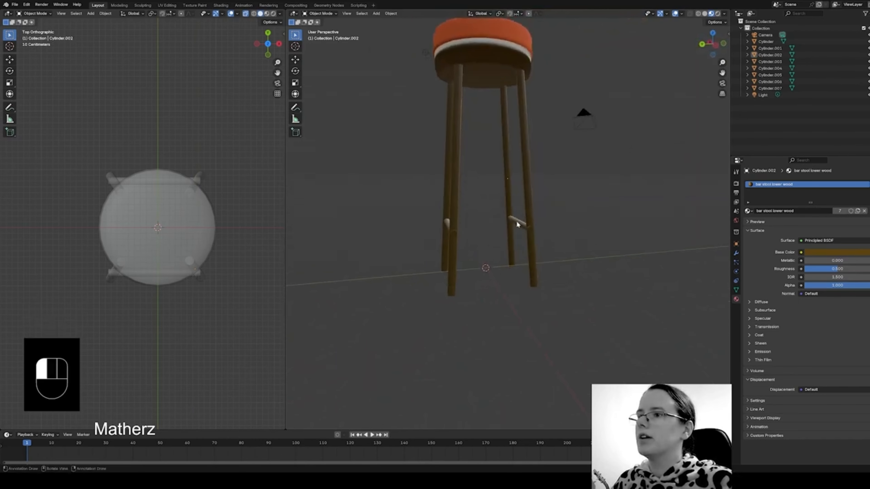
click(517, 221)
shift+click(447, 224)
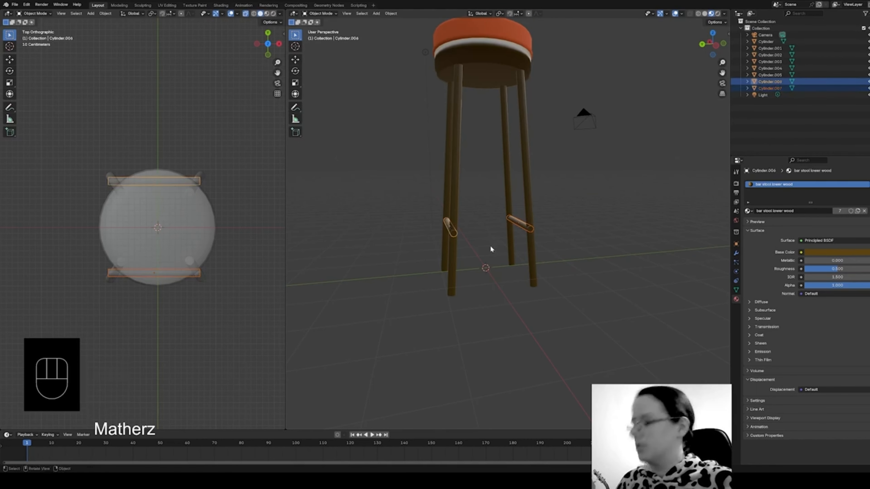
key(shift+d)
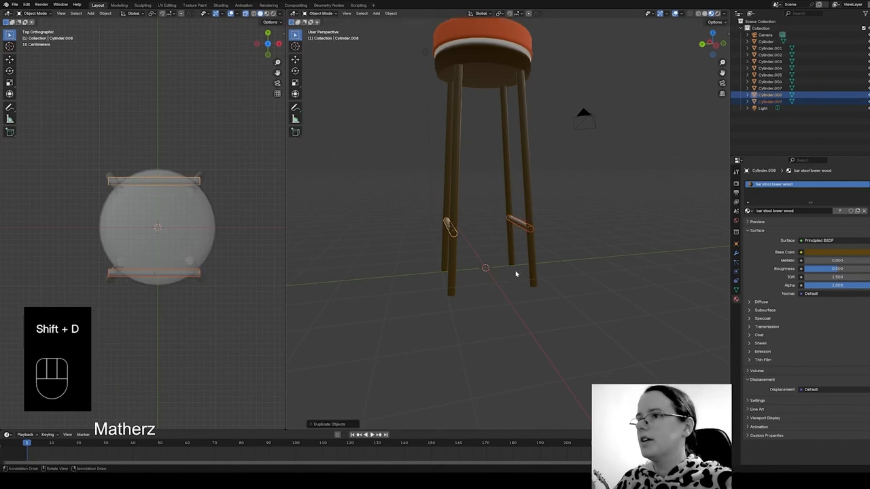
key(r)
key(z)
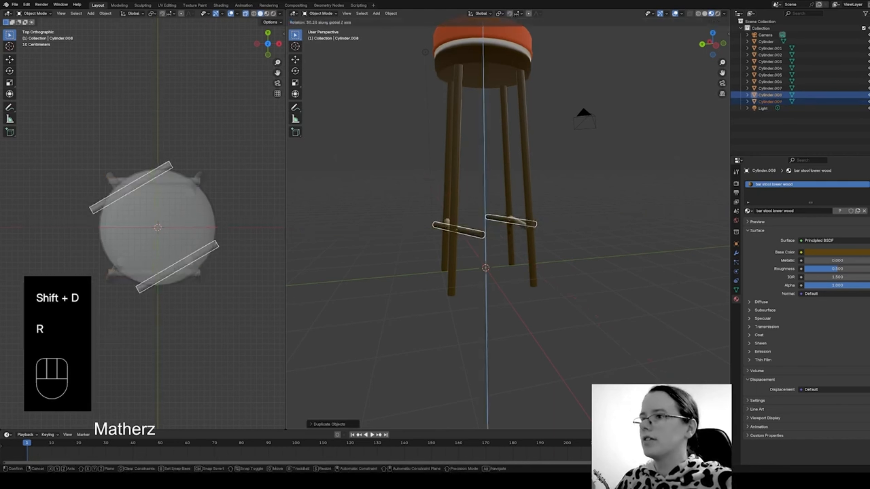
text(90)
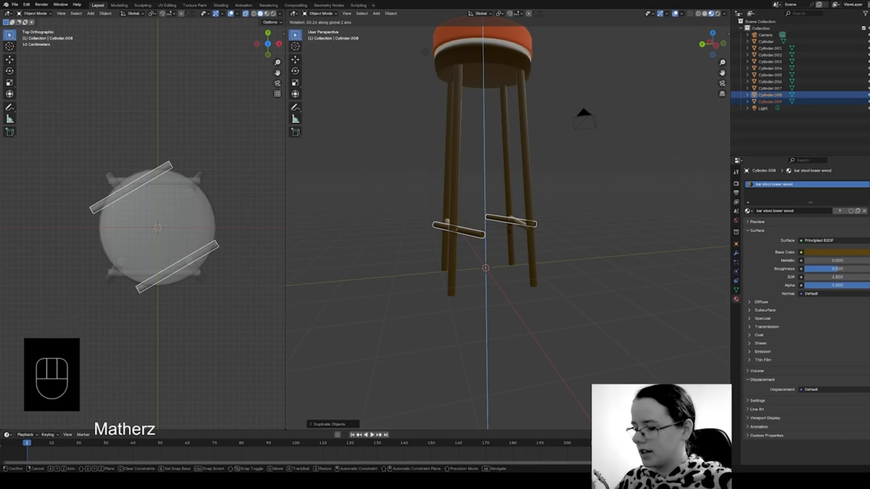
click(450, 359)
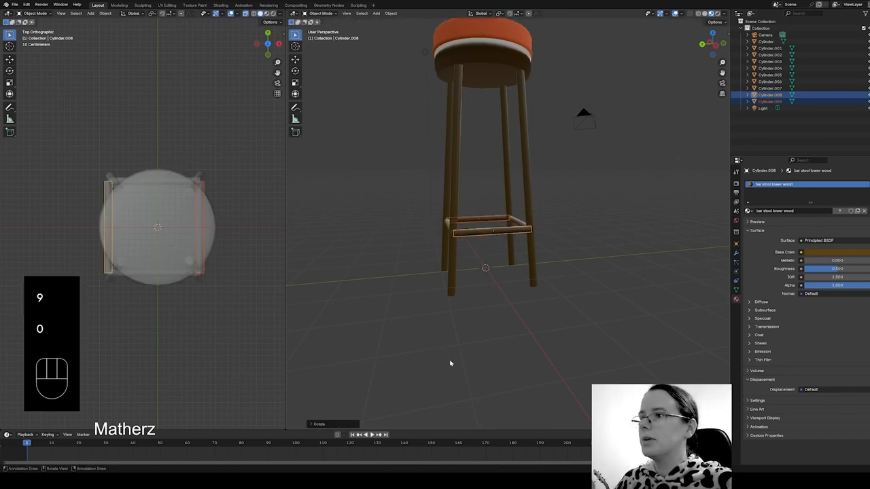
- Scale the two rotated crossbars to about 0.9 along X so they sit in line with the legs, and deselect them
middle_drag(449, 360, 531, 353)
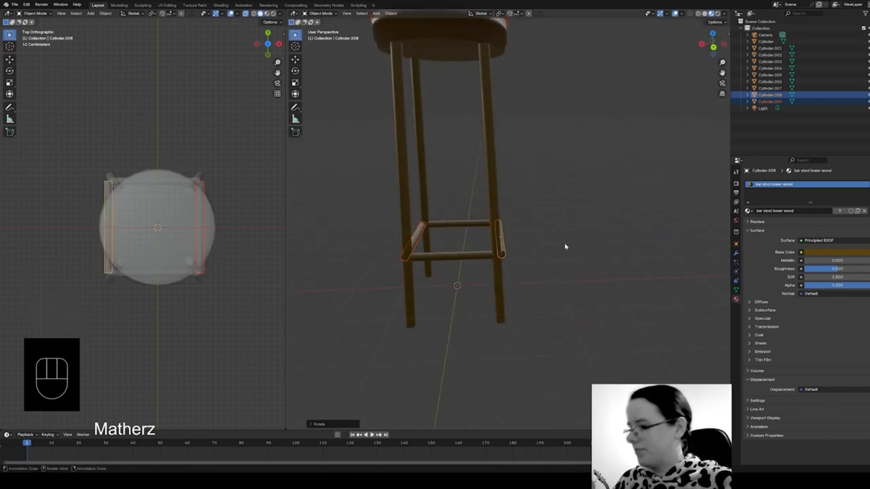
key(s)
key(x)
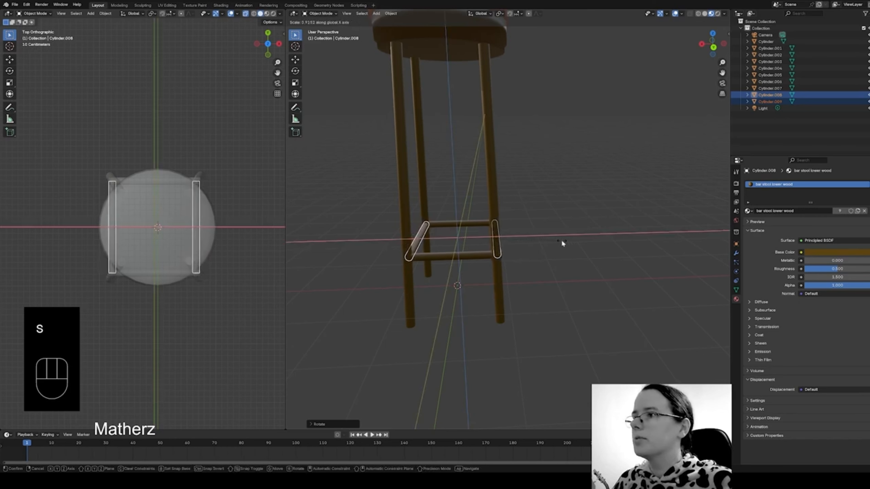
click(562, 240)
click(566, 238)
- Examine the finished bar stool from several angles, checking the seat, the legs and the ring of crossbars
middle_drag(602, 287, 480, 284)
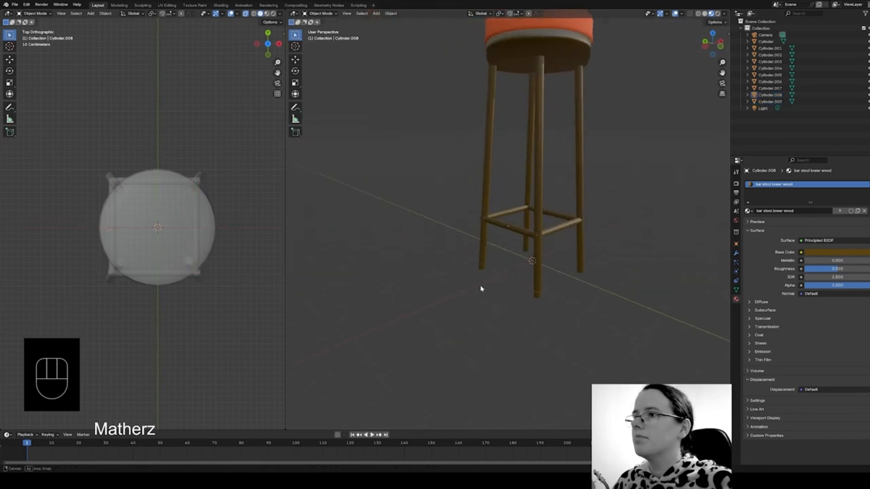
scroll(490, 291, down, 5)
middle_drag(658, 245, 577, 228)
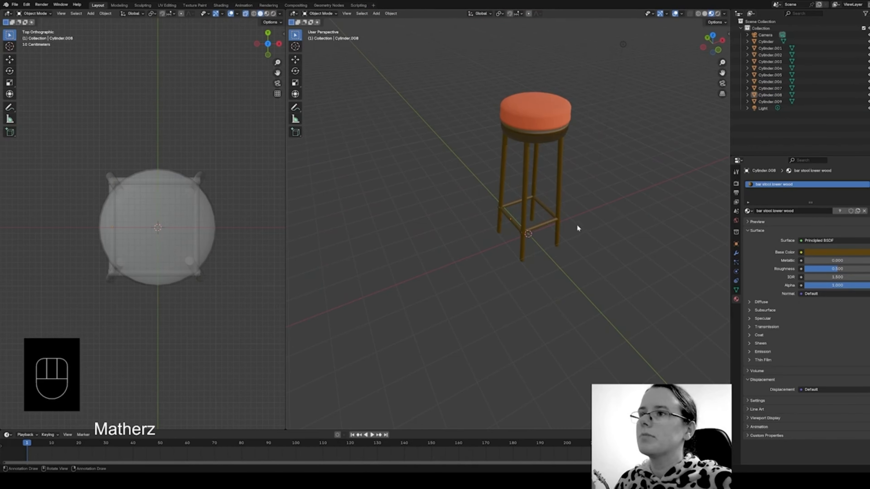
scroll(577, 226, up, 2)
shift+middle_drag(565, 166, 502, 275)
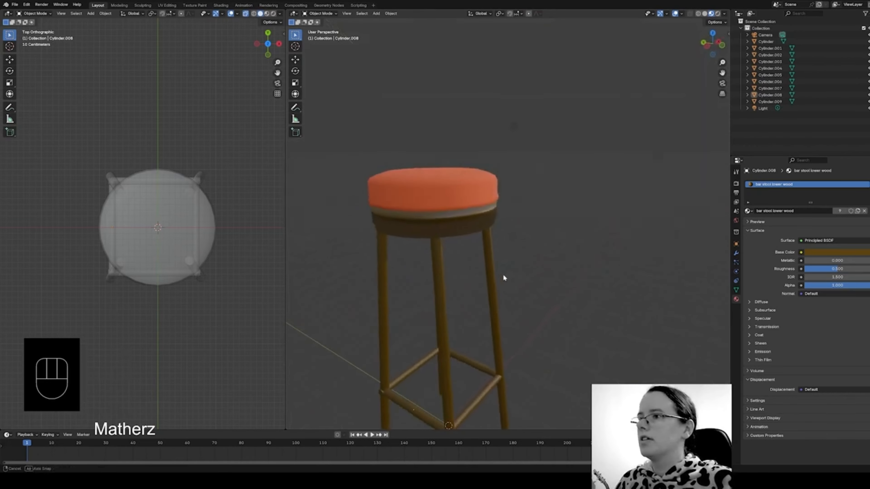
scroll(487, 288, down, 3)
shift+middle_drag(460, 340, 478, 286)
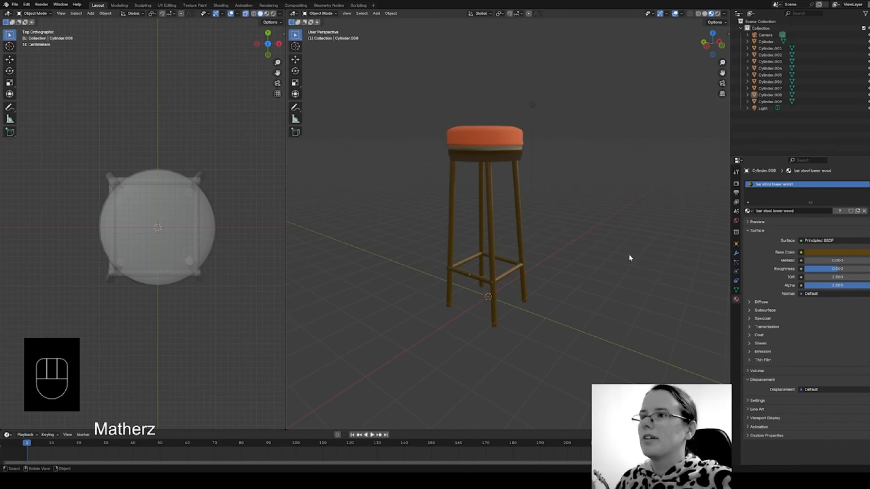
middle_drag(629, 255, 609, 255)
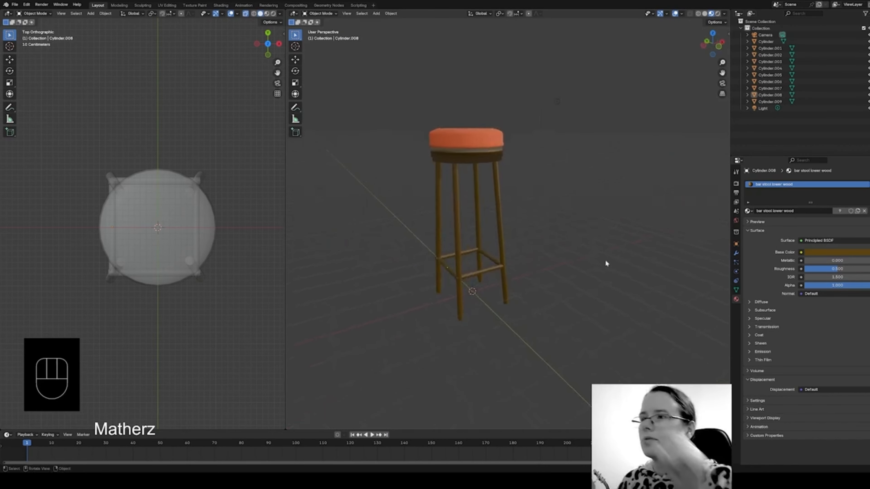
middle_drag(575, 256, 594, 247)
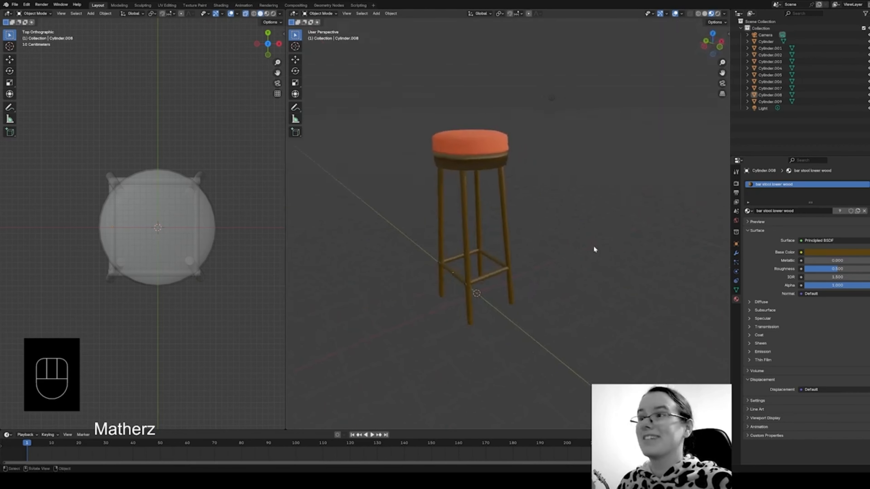